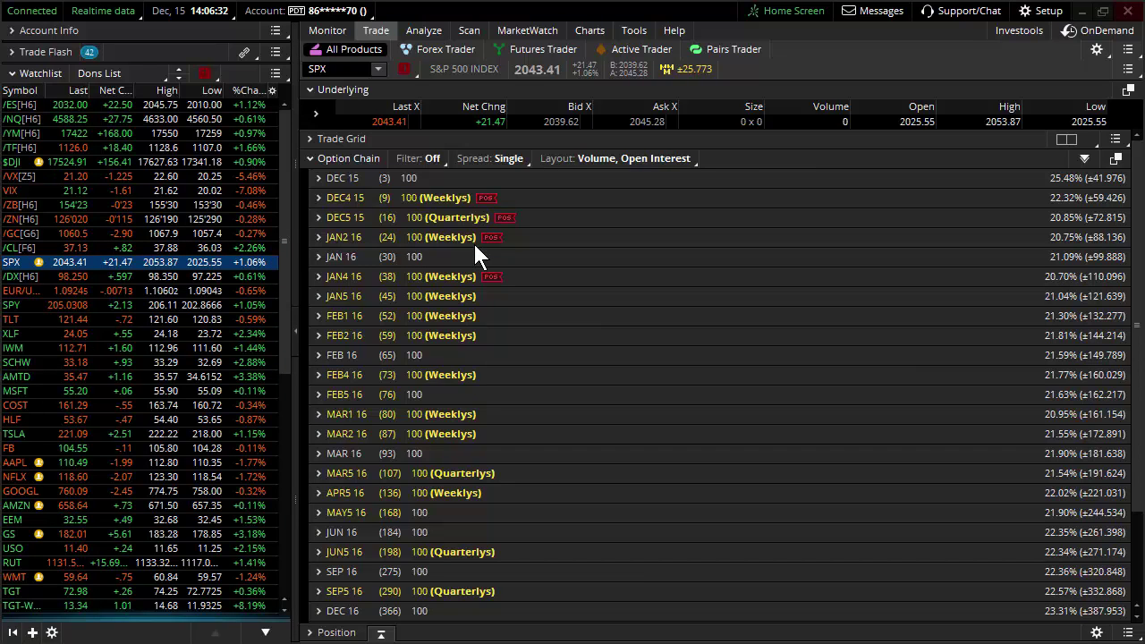
Chart /ES on the 1 min clean preset.
{"action": "left_click", "coordinate": [157, 111]}
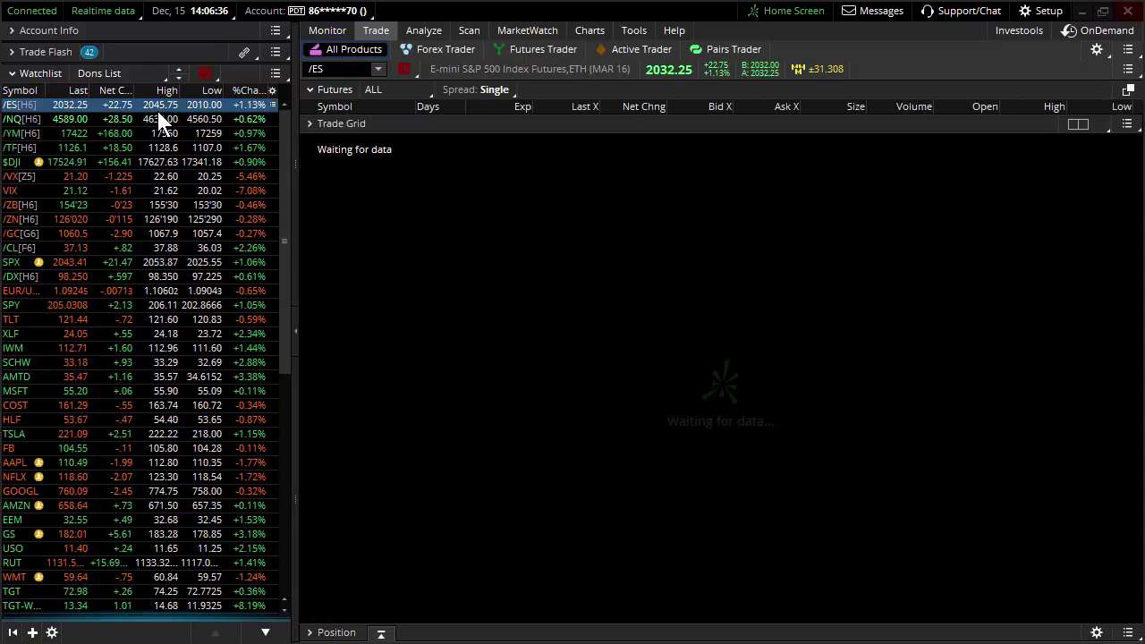
{"action": "left_click", "coordinate": [590, 30]}
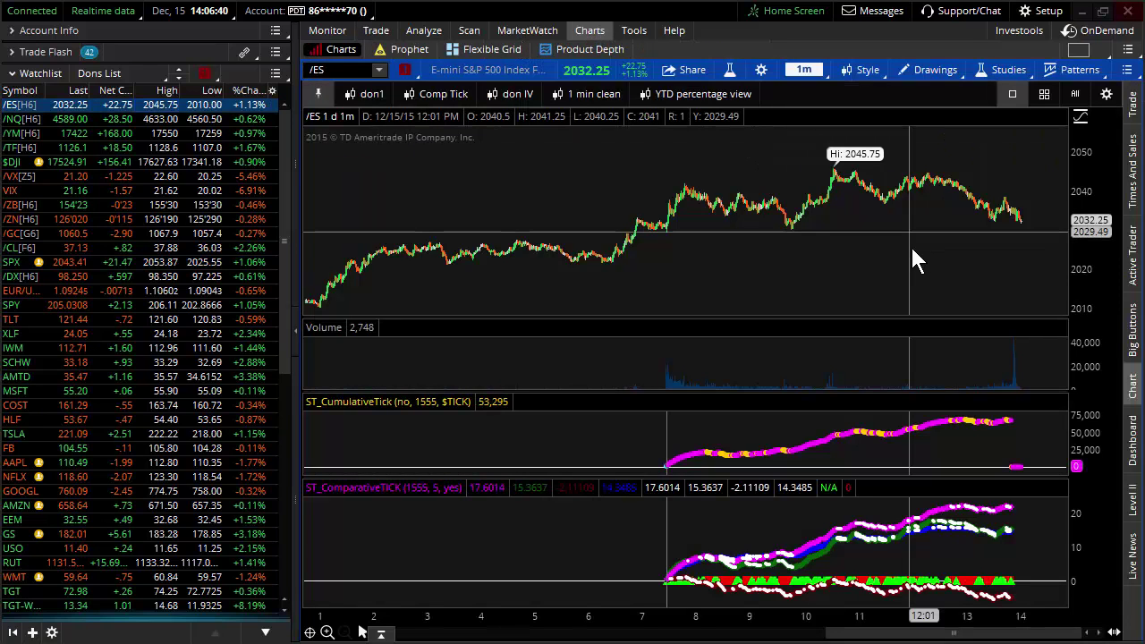
{"action": "left_click", "coordinate": [577, 97]}
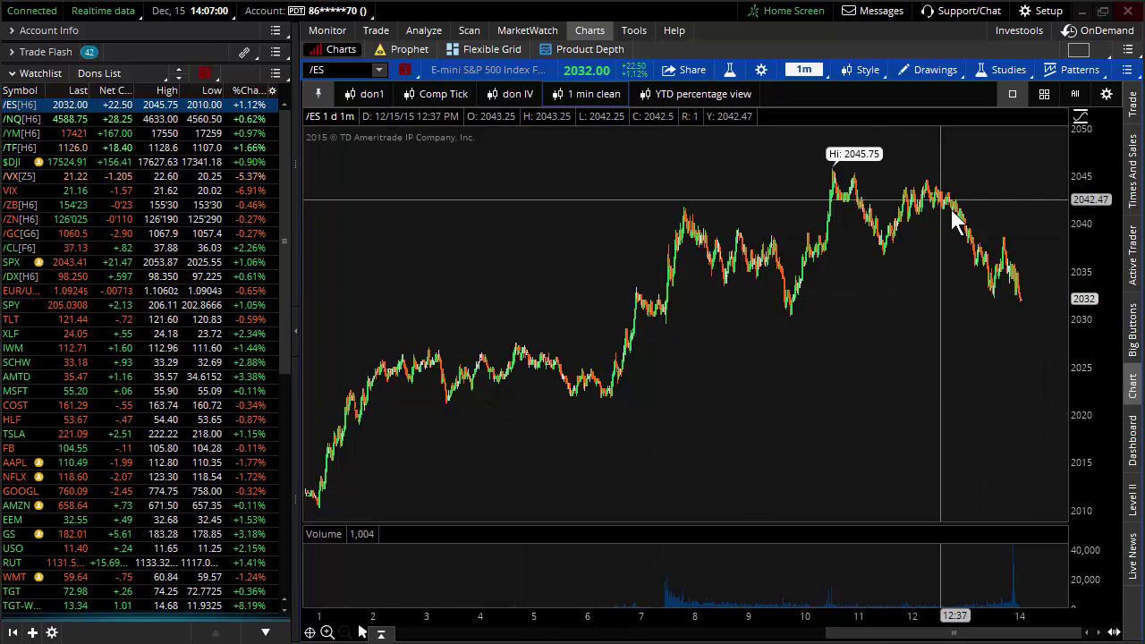
Zoom into the afternoon selloff, then Autozoom back to the full-day view.
{"action": "left_click_drag", "start_coordinate": [895, 309], "coordinate": [1060, 331]}
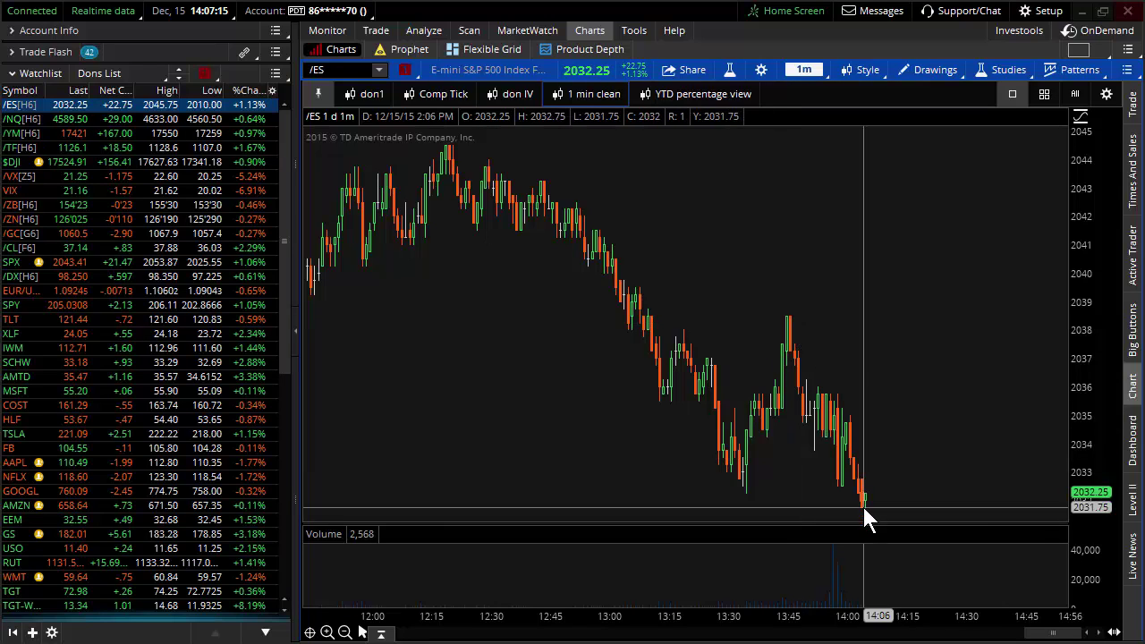
{"action": "right_click", "coordinate": [928, 455]}
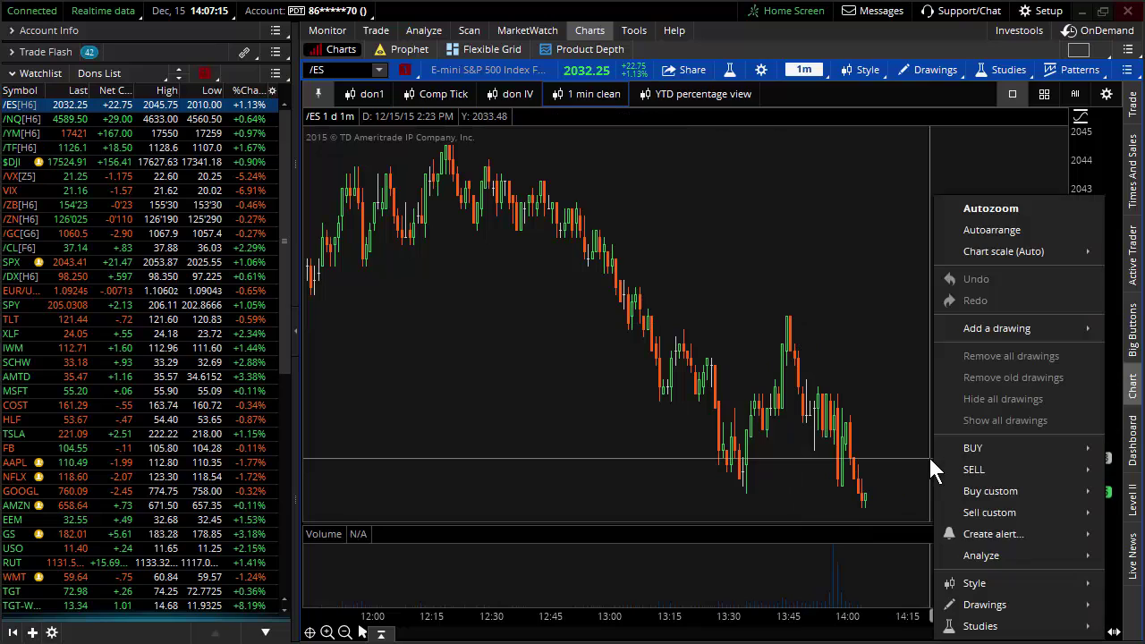
{"action": "left_click", "coordinate": [972, 209]}
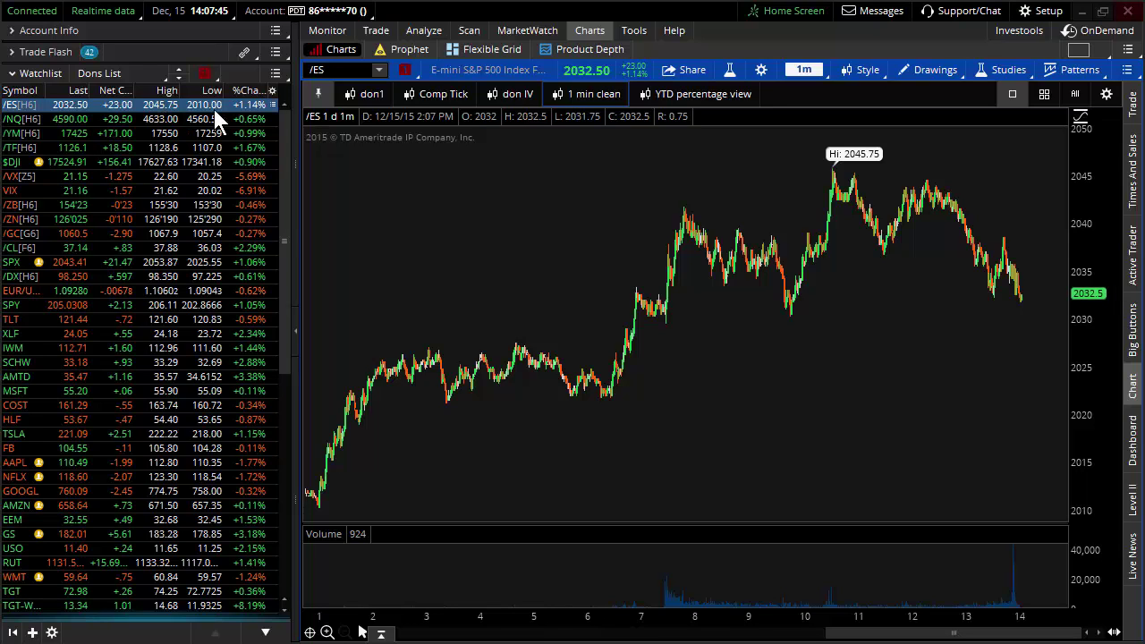
Compare today's S&P 500 Sector Indices in MarketWatch Visualize, then return to the /ES chart.
{"action": "left_click", "coordinate": [534, 27]}
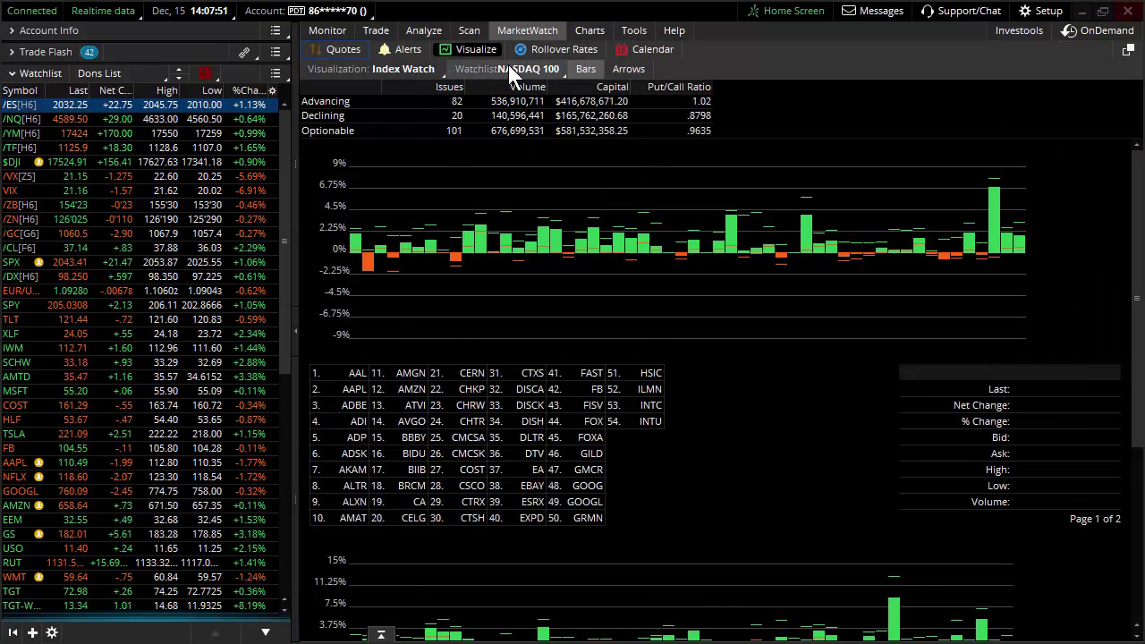
{"action": "left_click", "coordinate": [509, 65]}
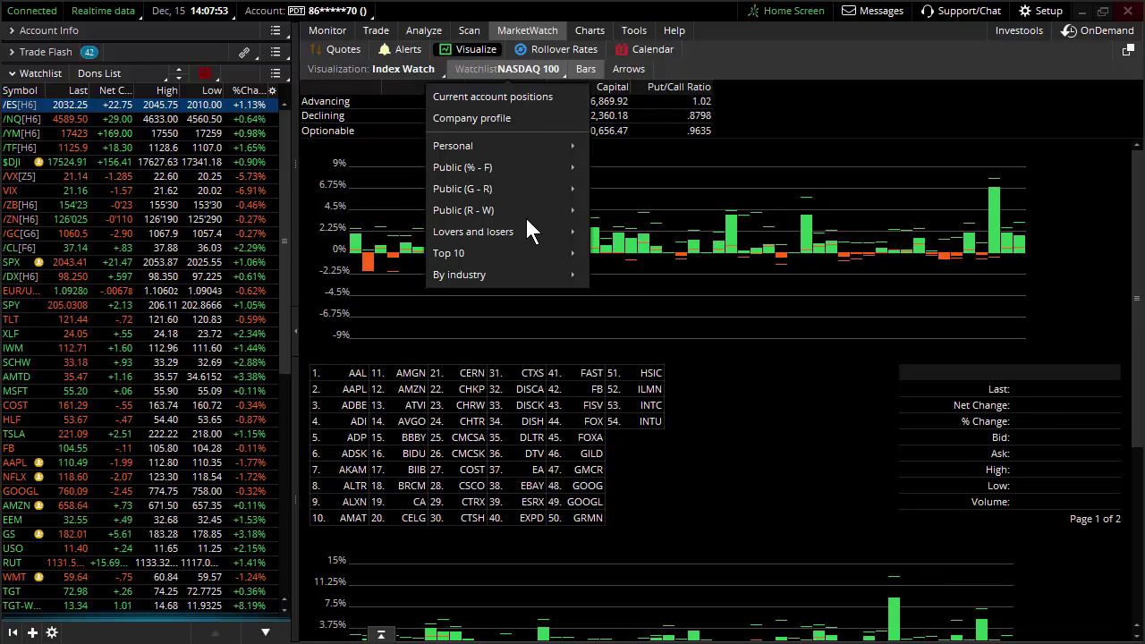
{"action": "mouse_move", "coordinate": [535, 209]}
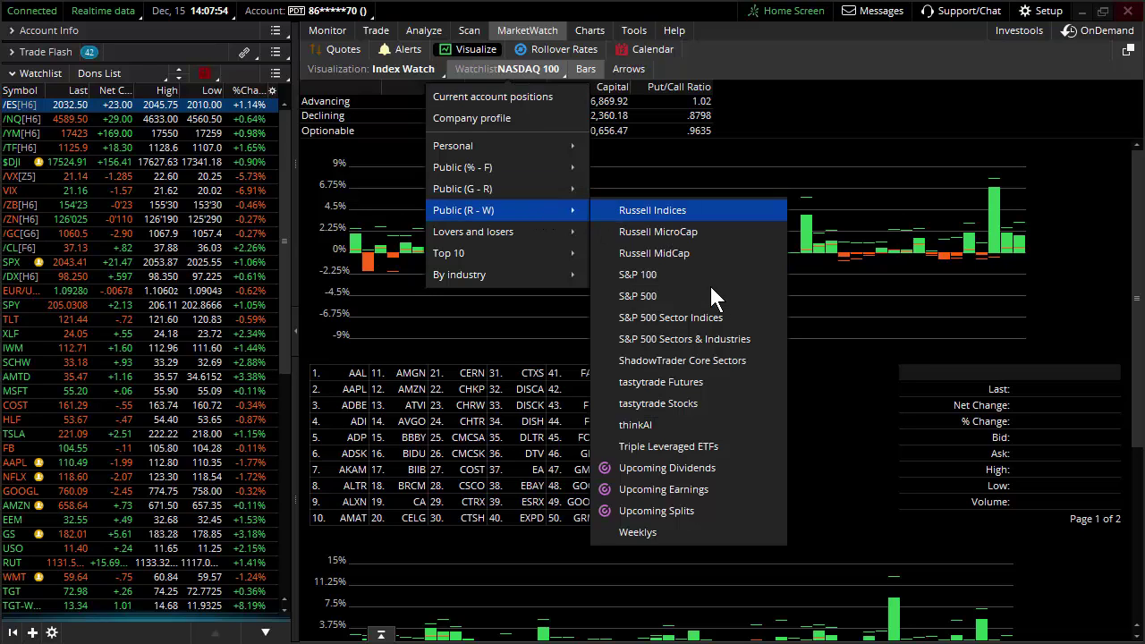
{"action": "left_click", "coordinate": [706, 319]}
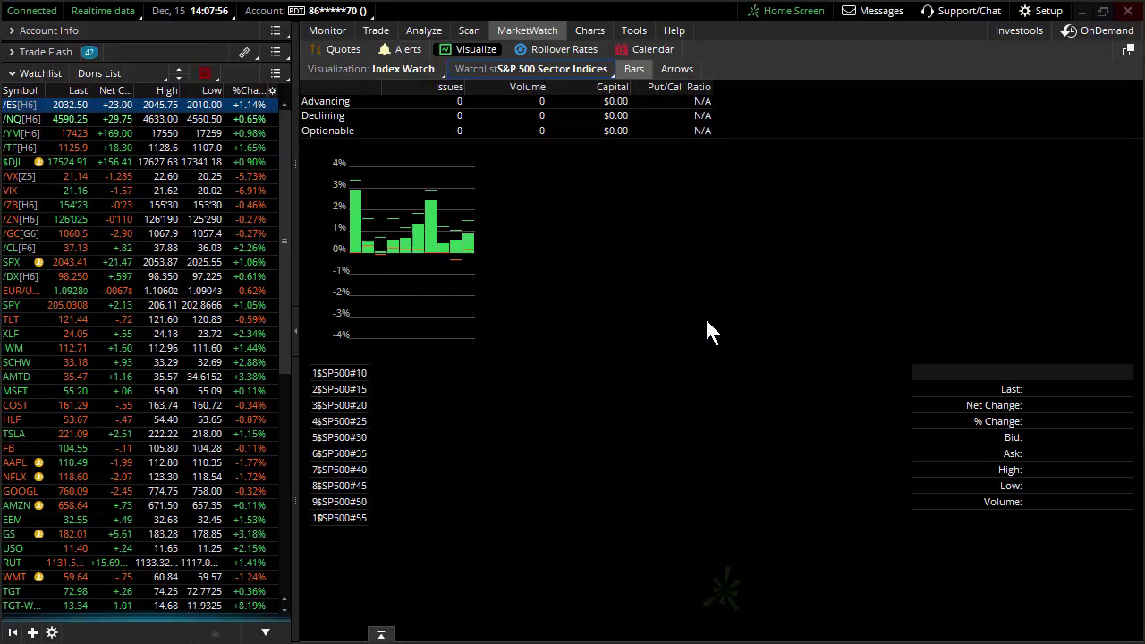
{"action": "mouse_move", "coordinate": [463, 250]}
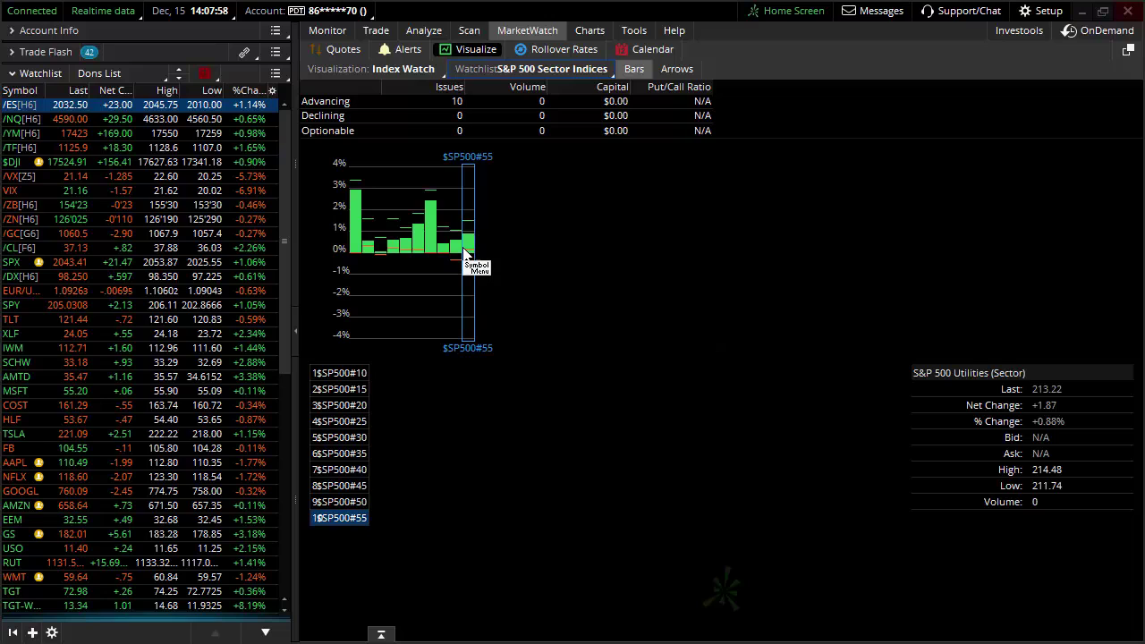
{"action": "mouse_move", "coordinate": [360, 246]}
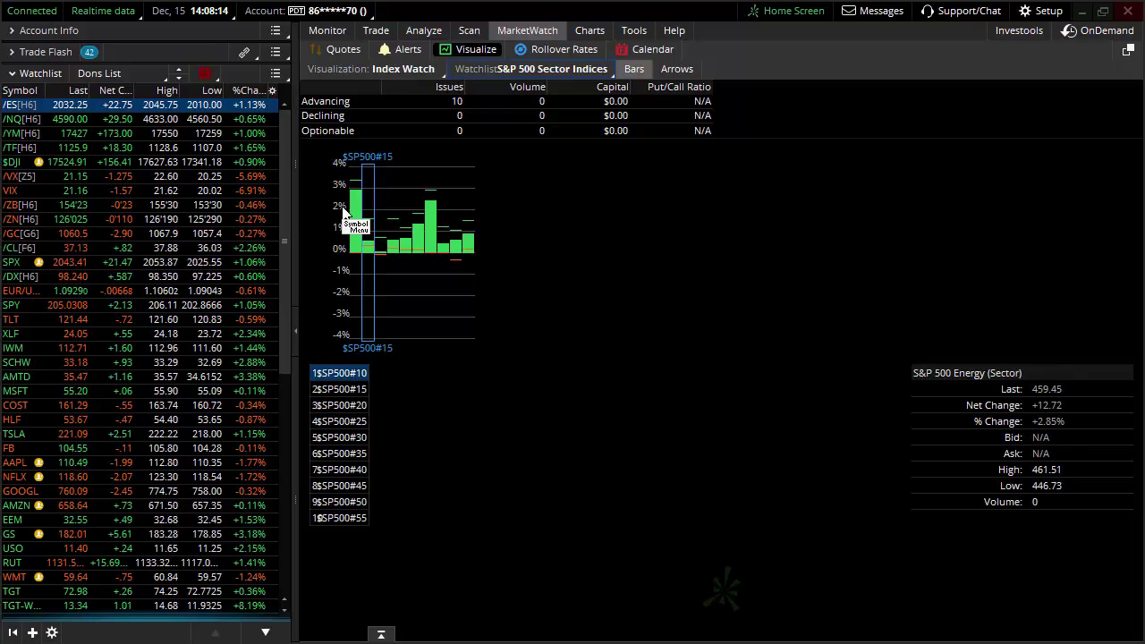
{"action": "mouse_move", "coordinate": [358, 204]}
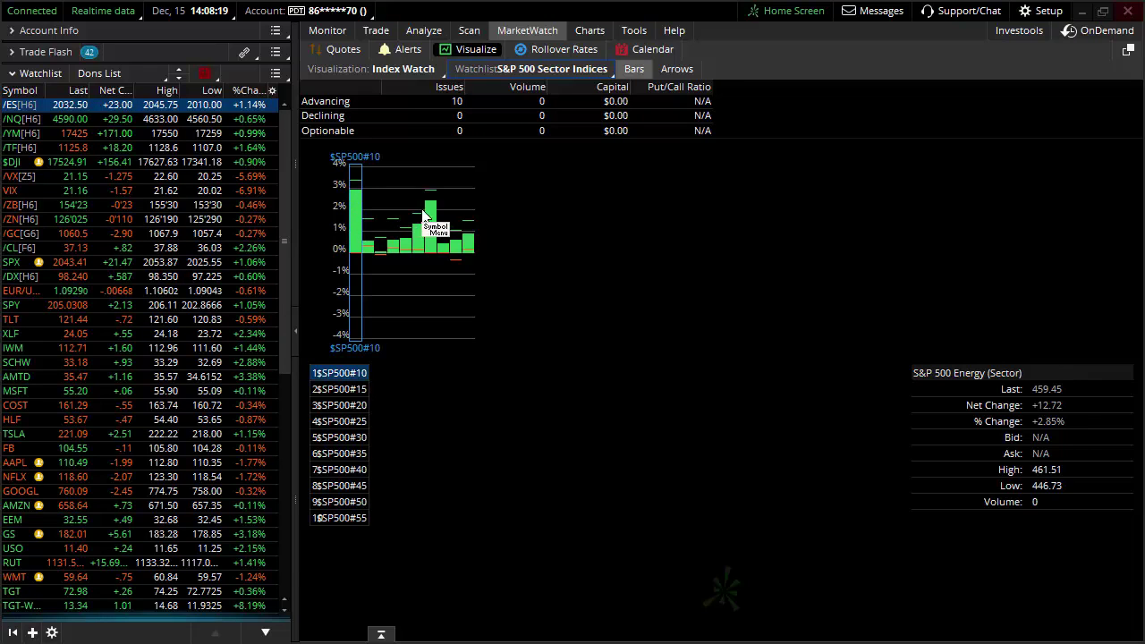
{"action": "mouse_move", "coordinate": [434, 213]}
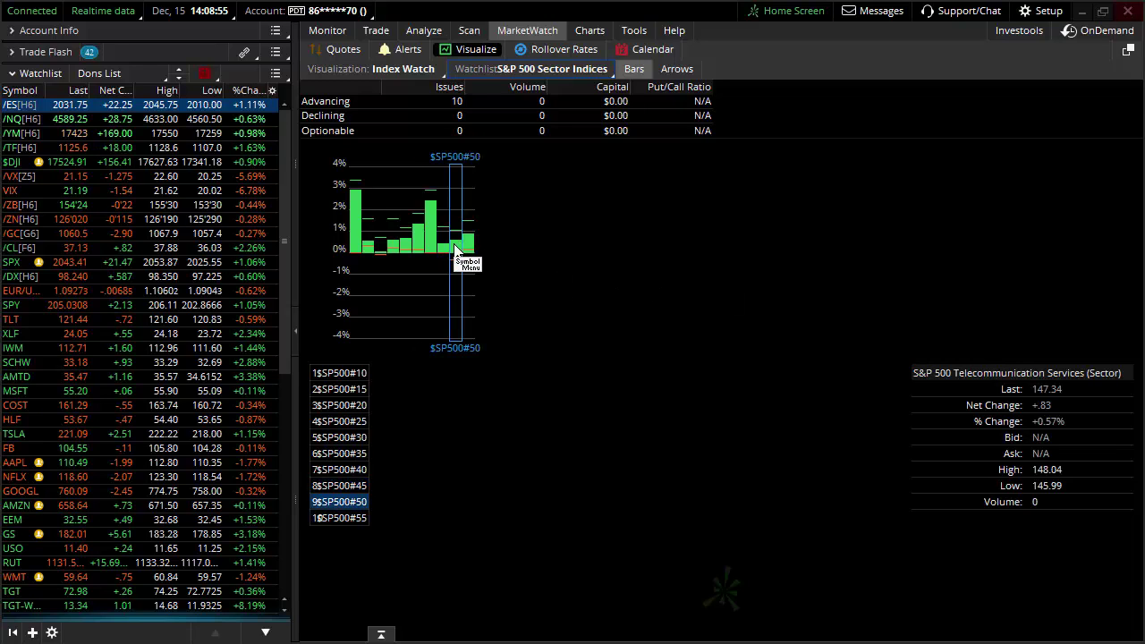
{"action": "left_click", "coordinate": [586, 29]}
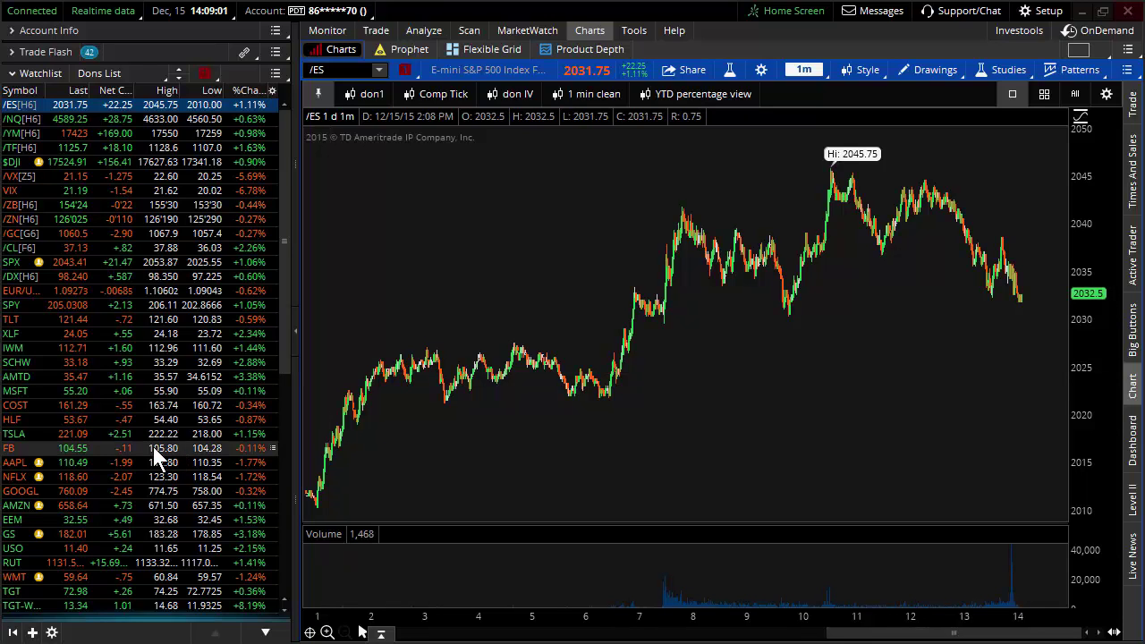
Chart FB, then AAPL, apply the YTD percentage preset, and switch to SPX.
{"action": "left_click", "coordinate": [153, 447]}
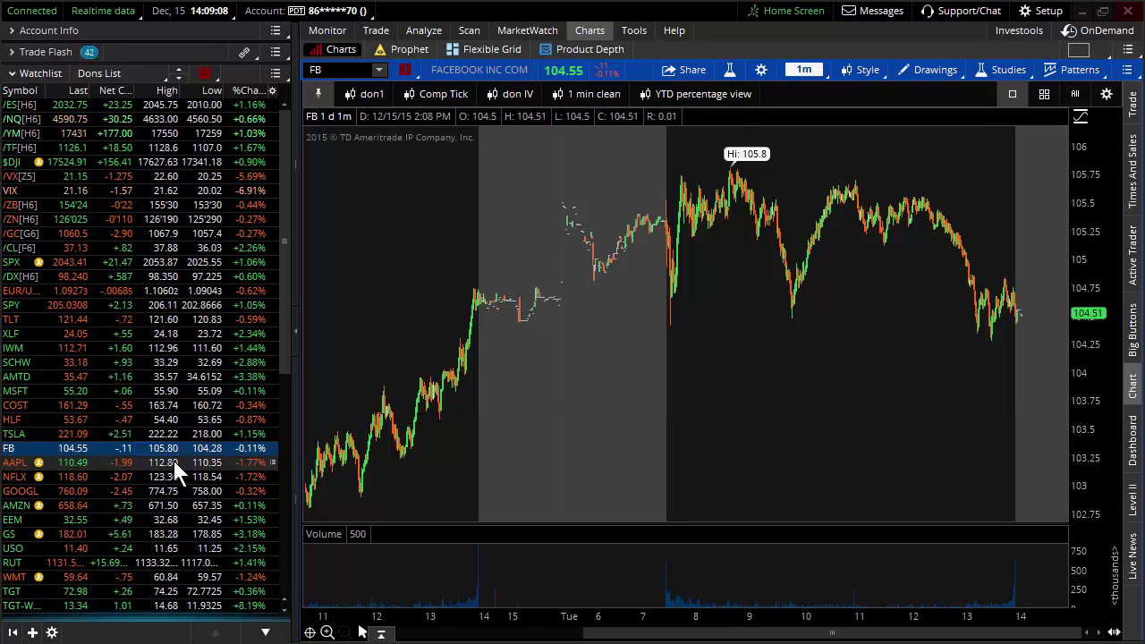
{"action": "left_click", "coordinate": [174, 461]}
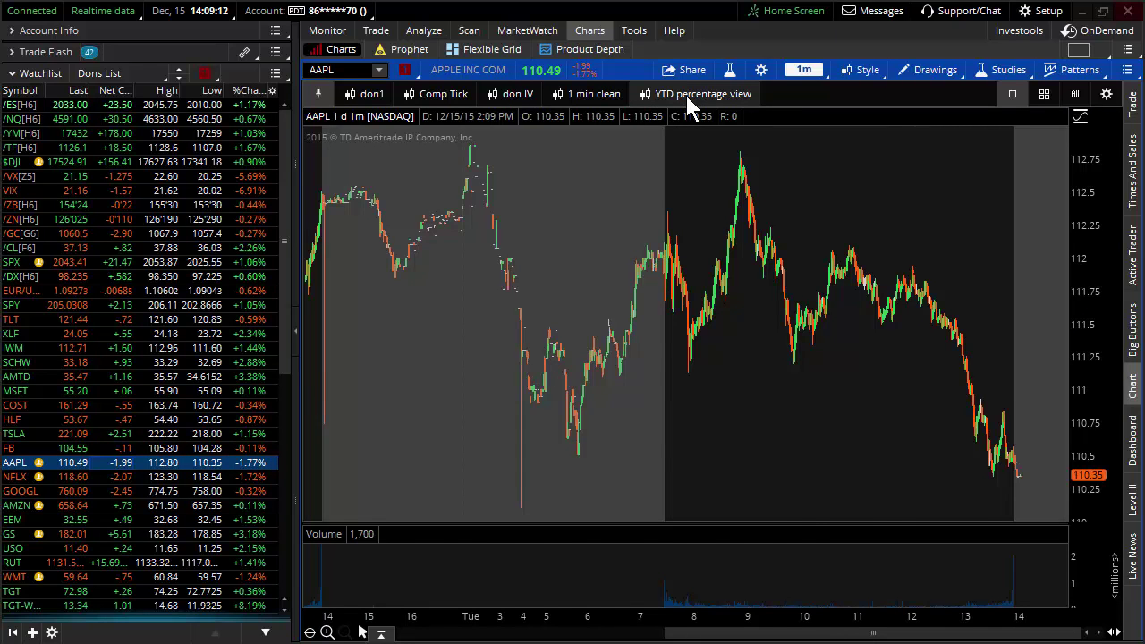
{"action": "left_click", "coordinate": [687, 96]}
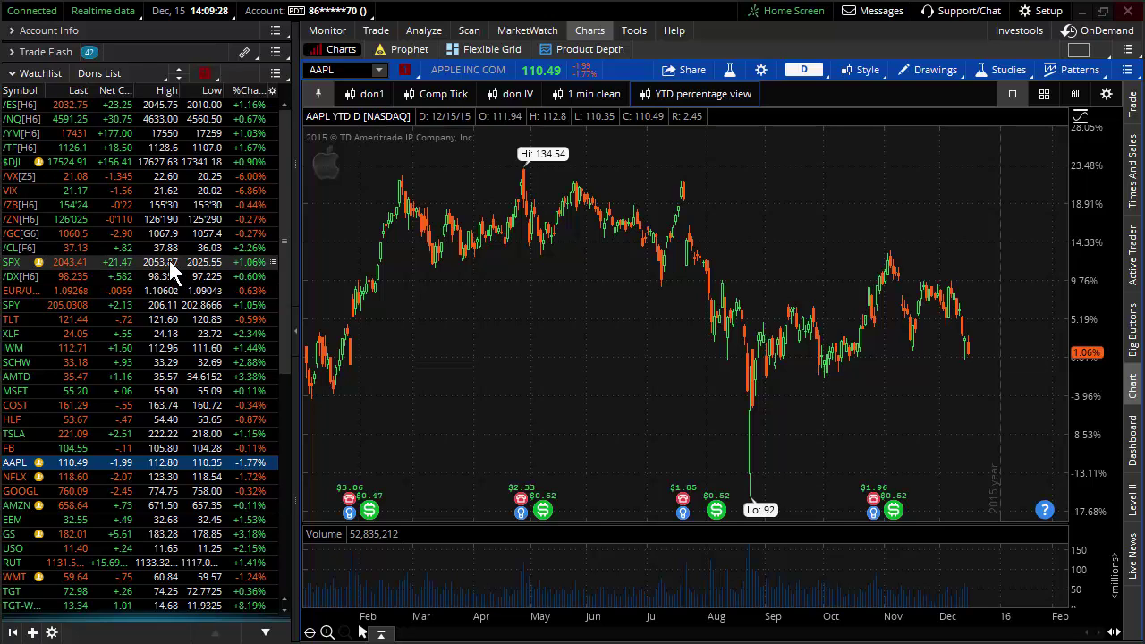
{"action": "left_click", "coordinate": [169, 261]}
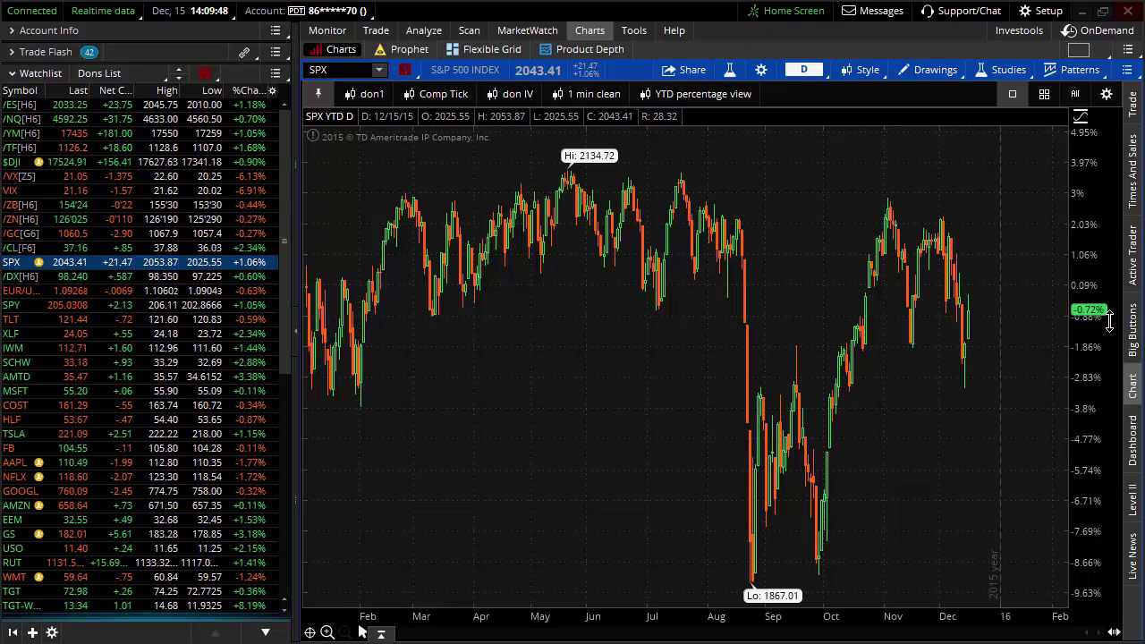
Chart NFLX year-to-date, then switch the chart to SPY.
{"action": "left_click", "coordinate": [146, 477]}
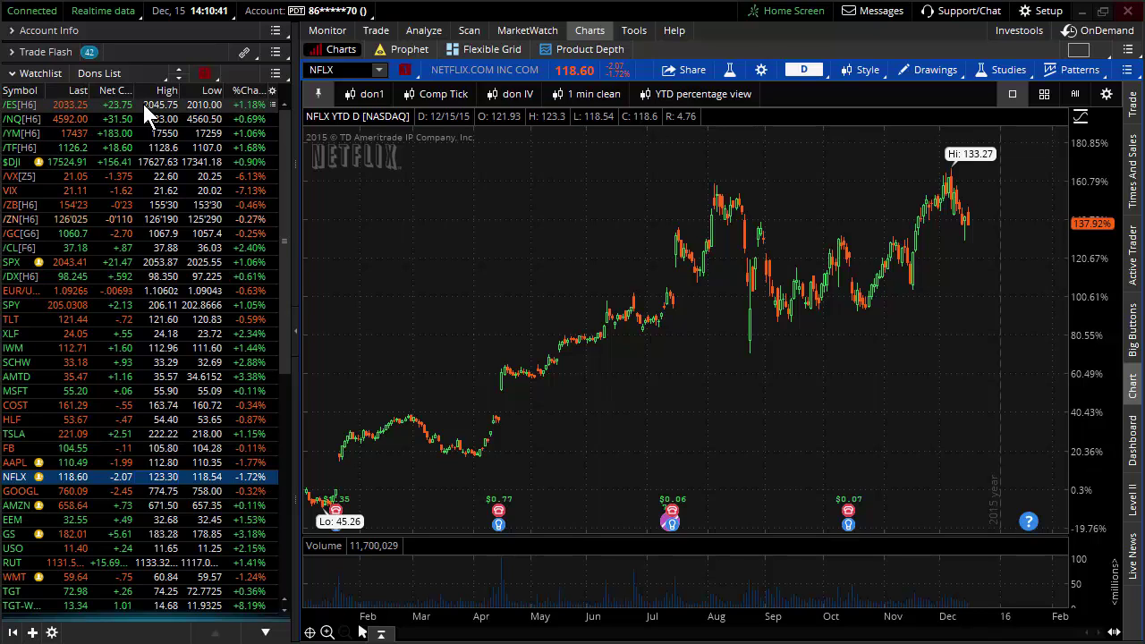
{"action": "left_click", "coordinate": [162, 305]}
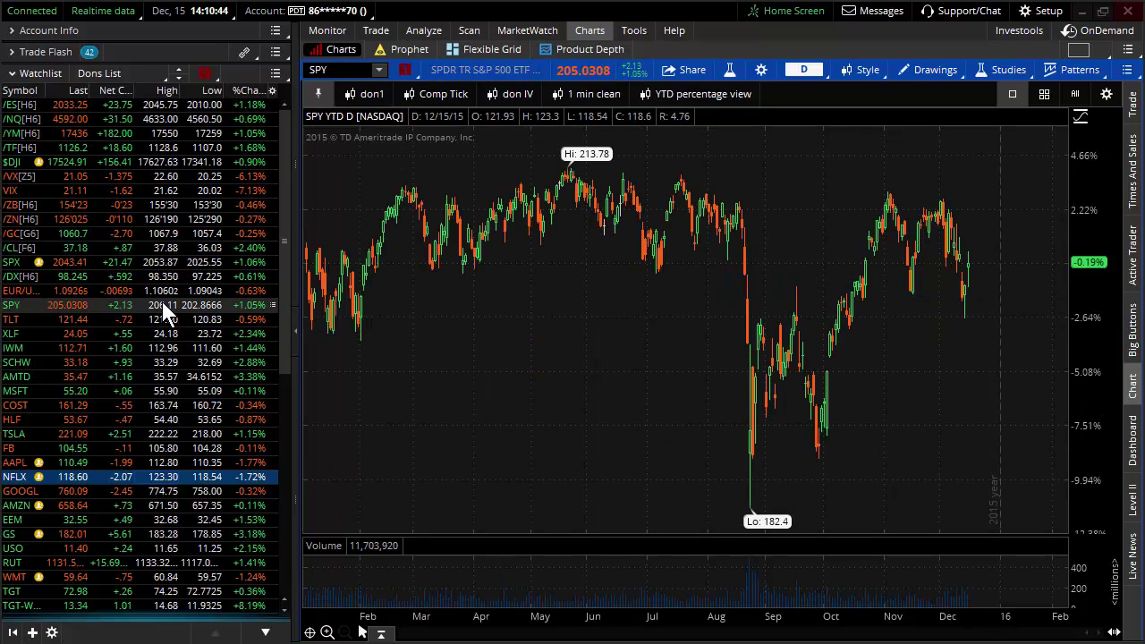
Show the SPY option chain on the Trade tab with DEC 15 strikes expanded.
{"action": "left_click", "coordinate": [386, 29]}
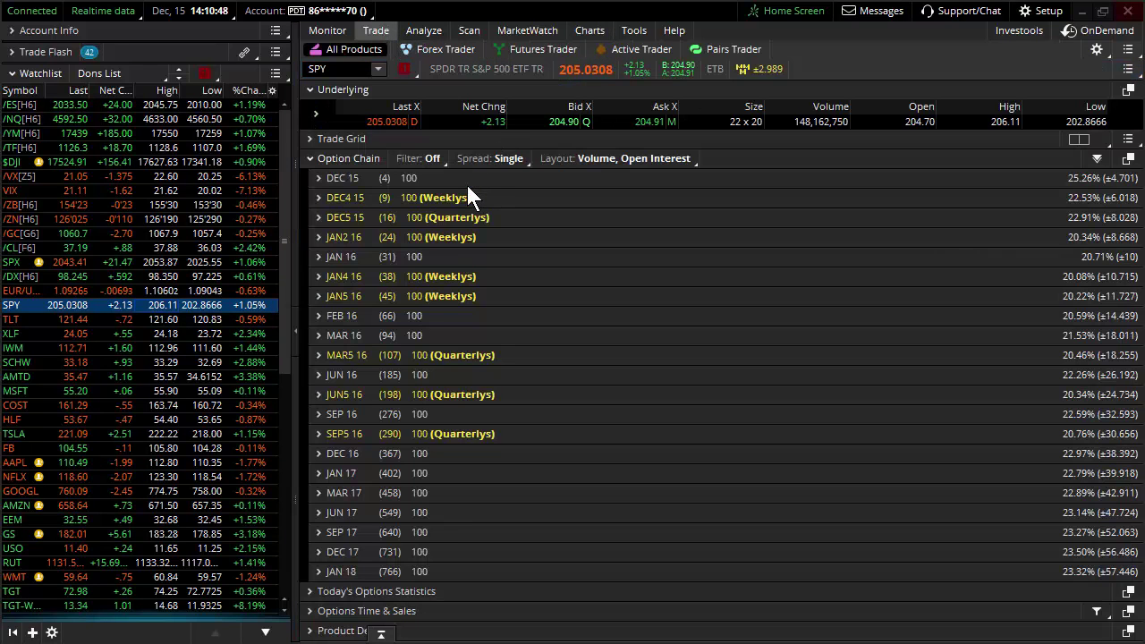
{"action": "left_click", "coordinate": [328, 178]}
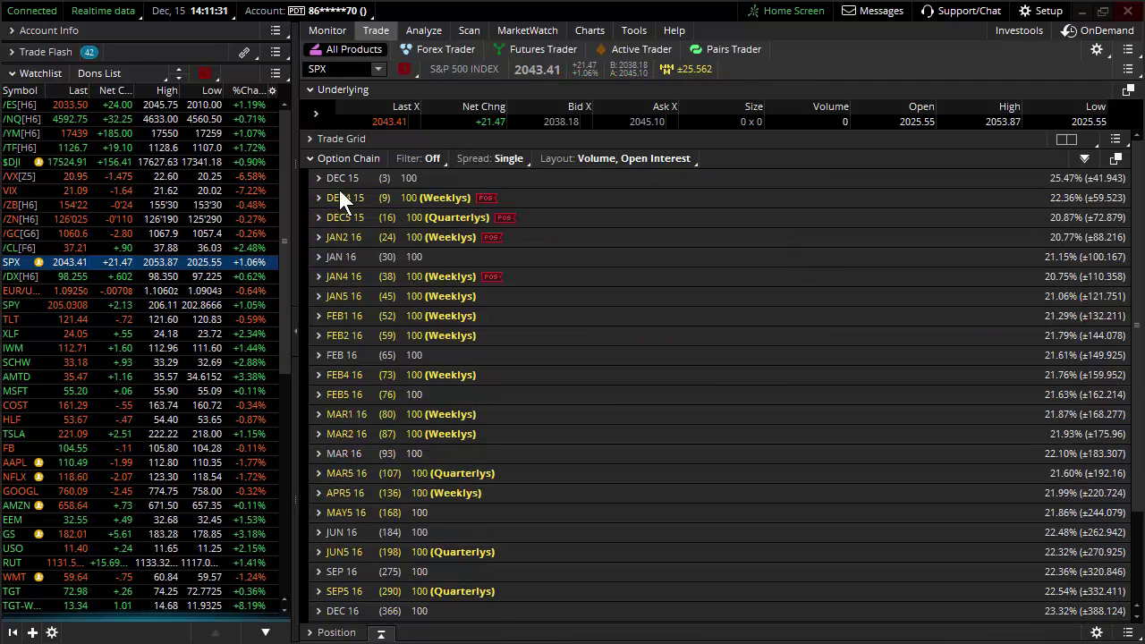
Expand the SPX DEC 15 strikes, then switch the option chain to SPY.
{"action": "left_click", "coordinate": [319, 177]}
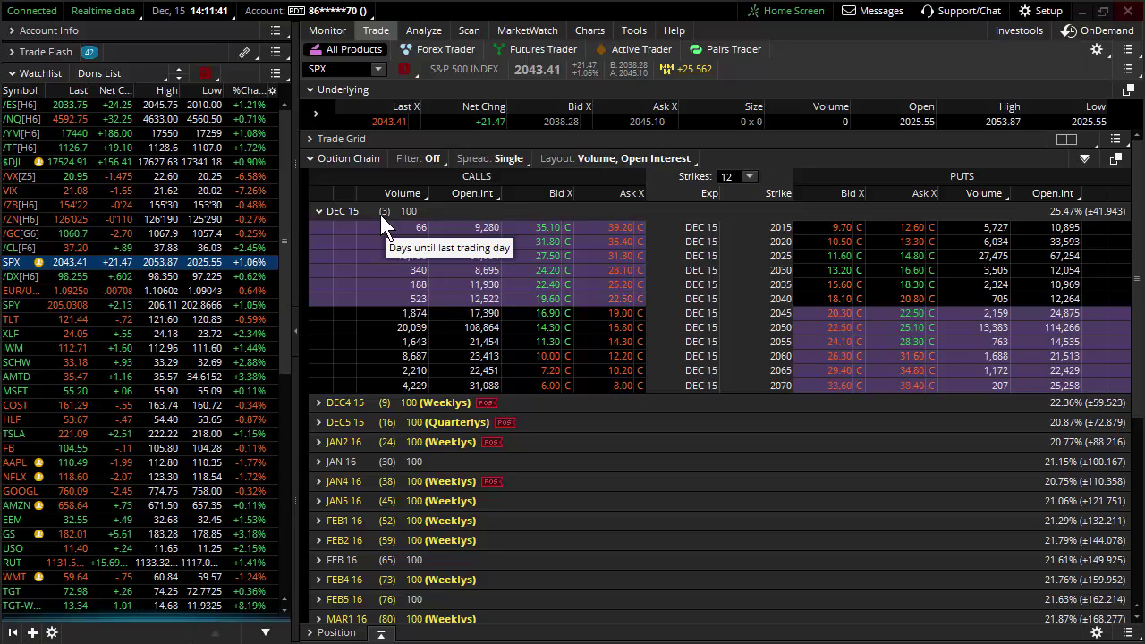
{"action": "left_click", "coordinate": [106, 301]}
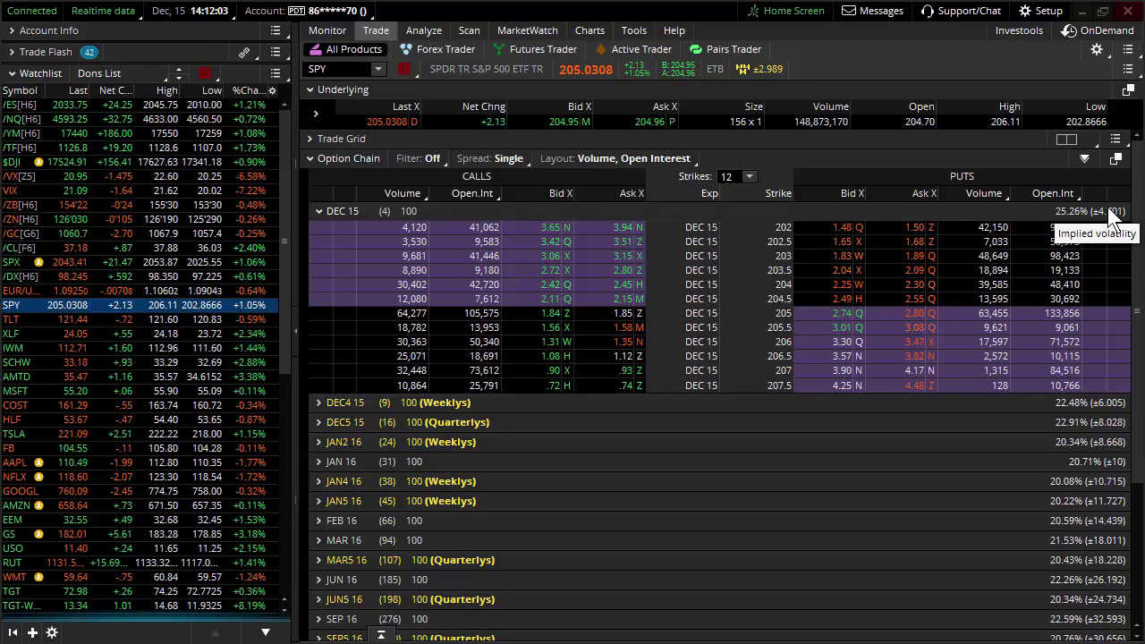
{"action": "left_click", "coordinate": [424, 32]}
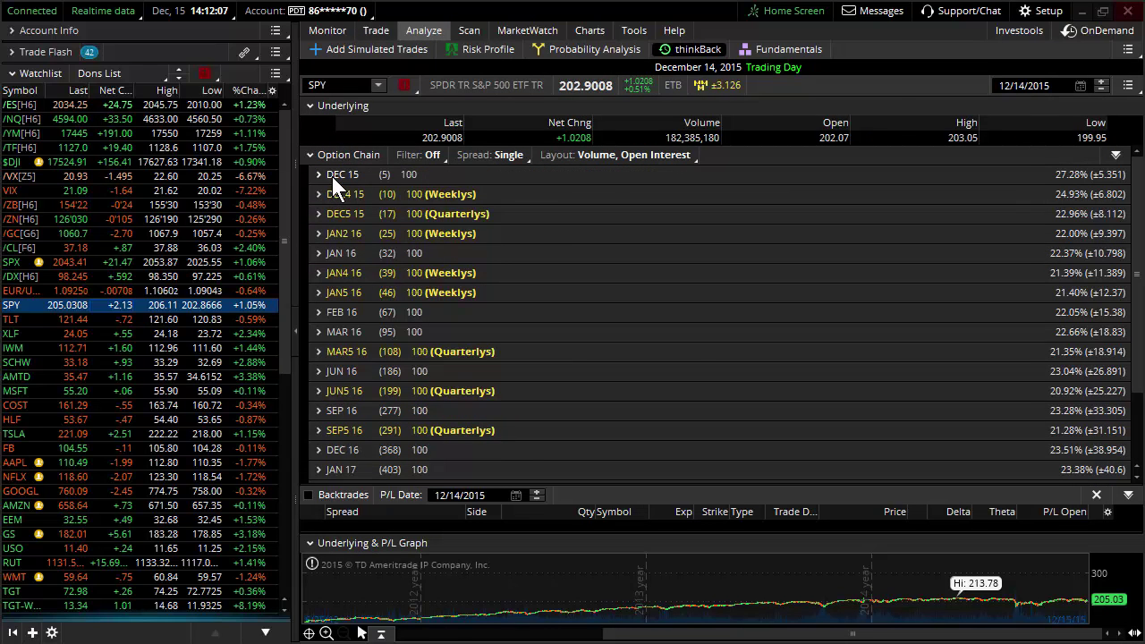
{"action": "left_click", "coordinate": [332, 176]}
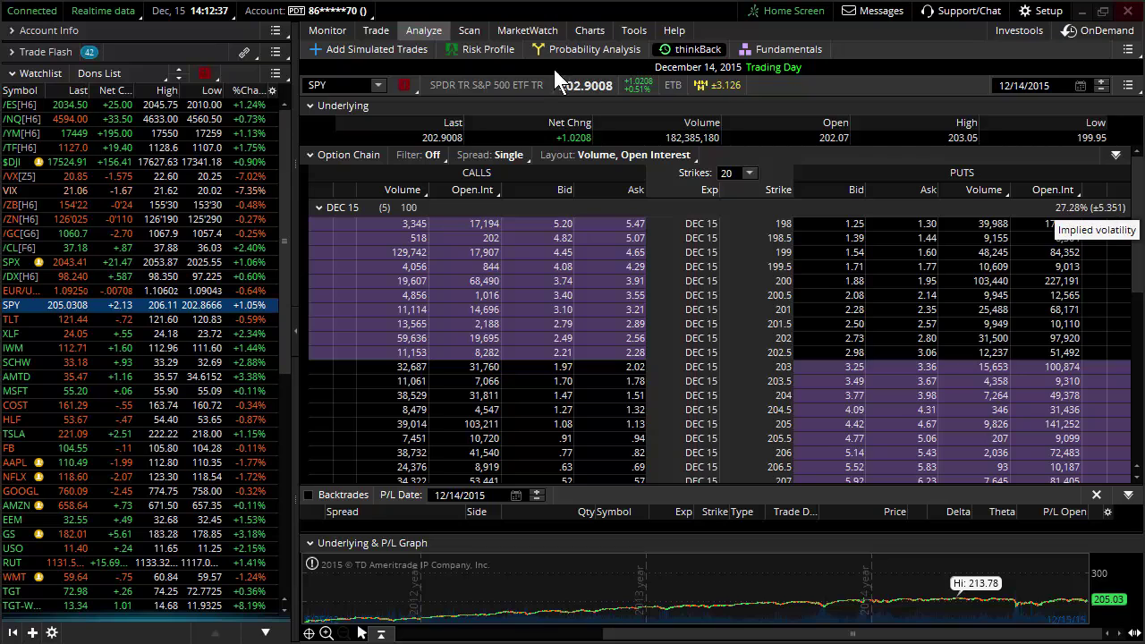
{"action": "left_click", "coordinate": [385, 31]}
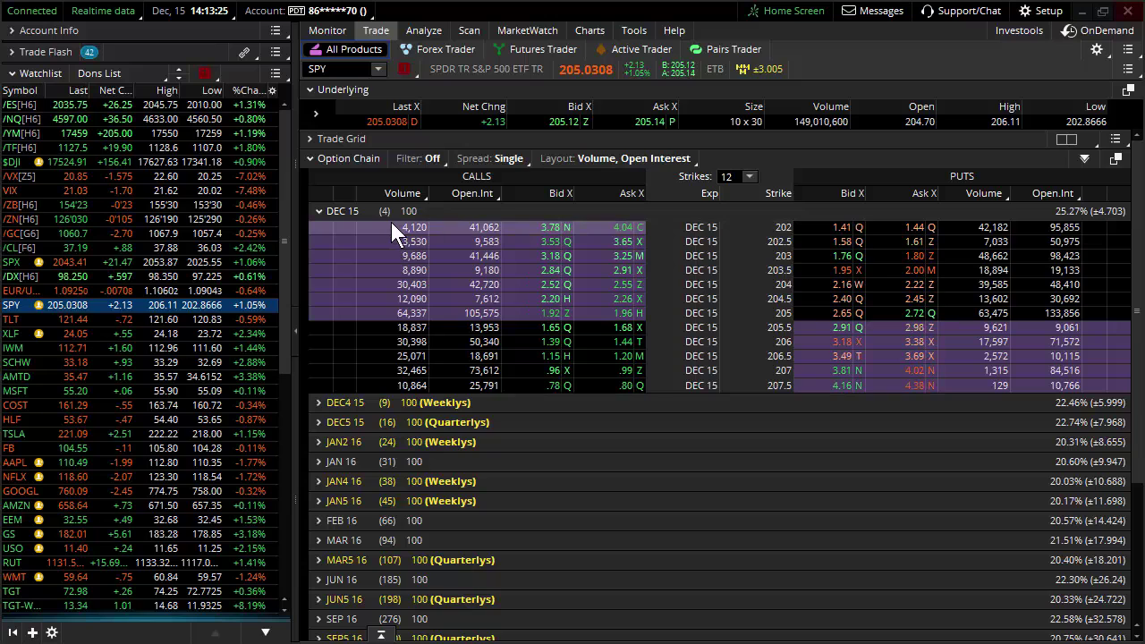
Highlight SPY's 205.03 last price and the at-the-money 205 strike row.
{"action": "left_click", "coordinate": [380, 123]}
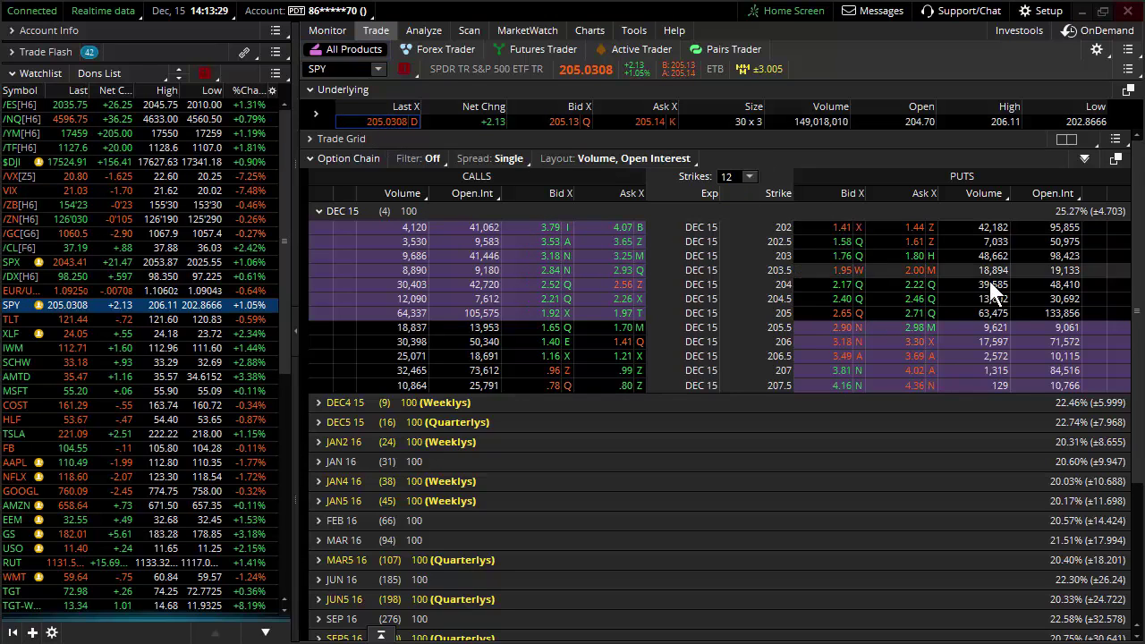
{"action": "left_click", "coordinate": [1032, 314]}
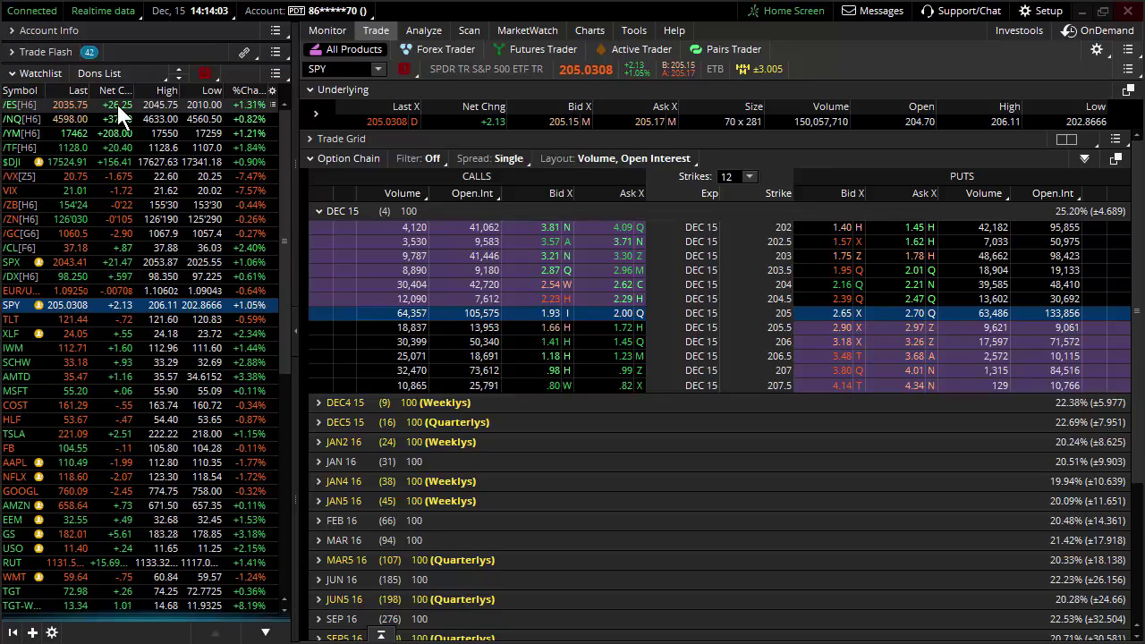
Load XLF's option chain with DEC 15 strikes 21.5 to 27 shown.
{"action": "left_click", "coordinate": [147, 332]}
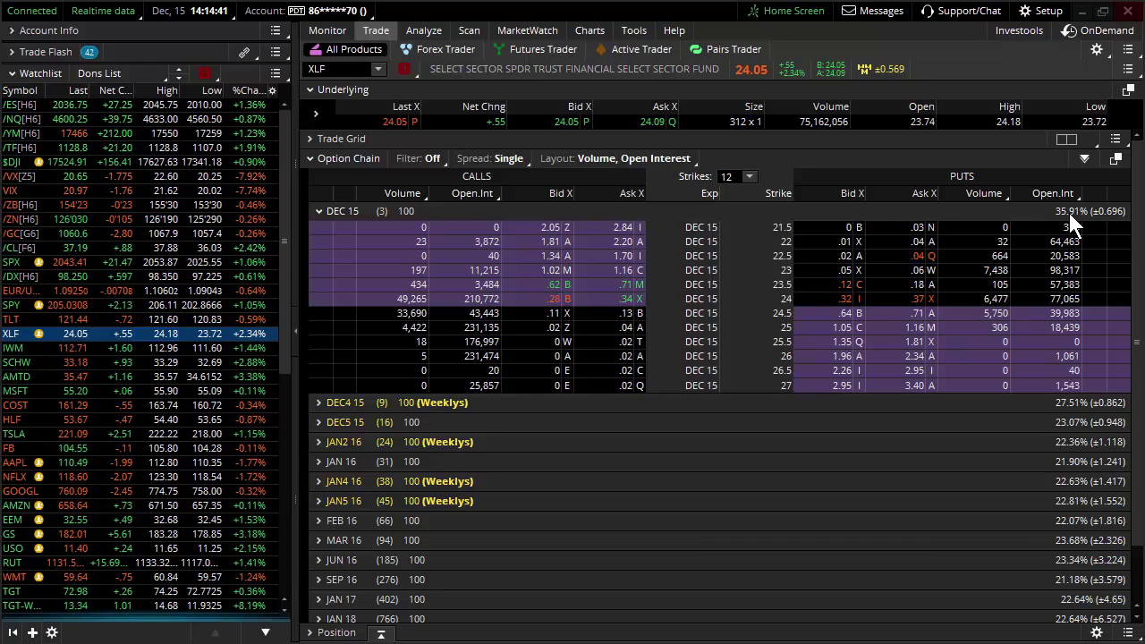
{"action": "left_click", "coordinate": [427, 31]}
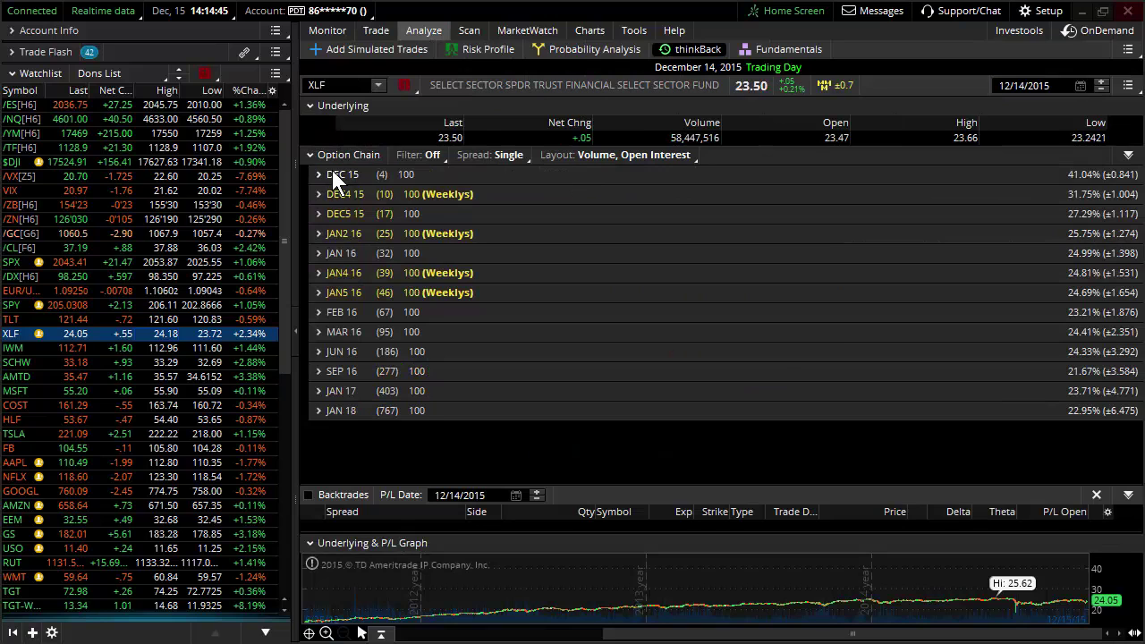
{"action": "left_click", "coordinate": [335, 175]}
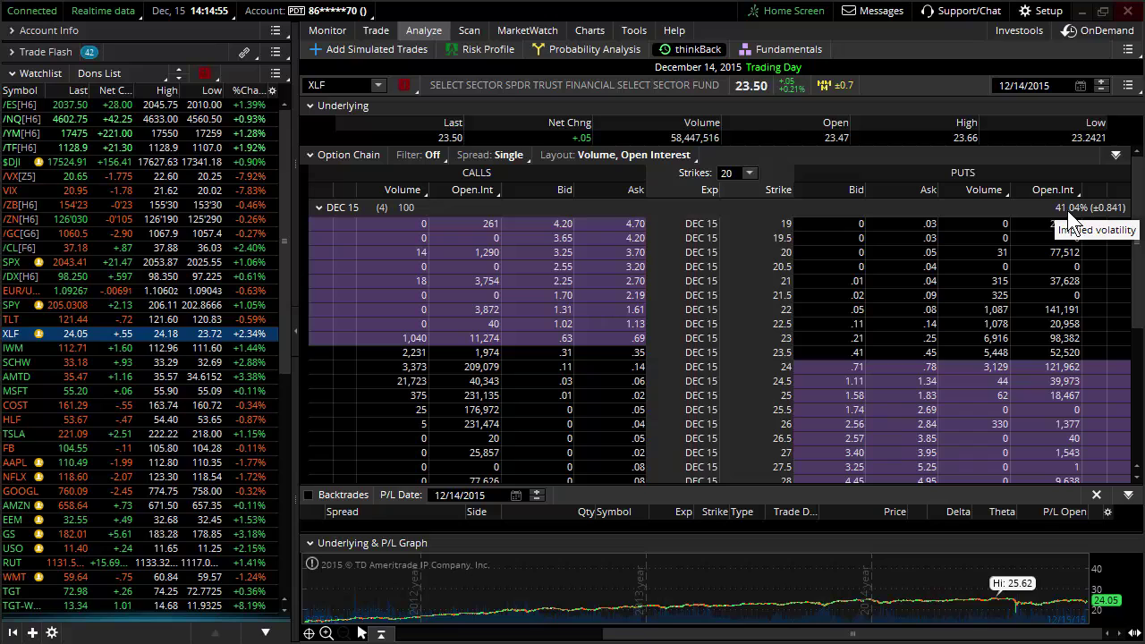
{"action": "left_click", "coordinate": [376, 30]}
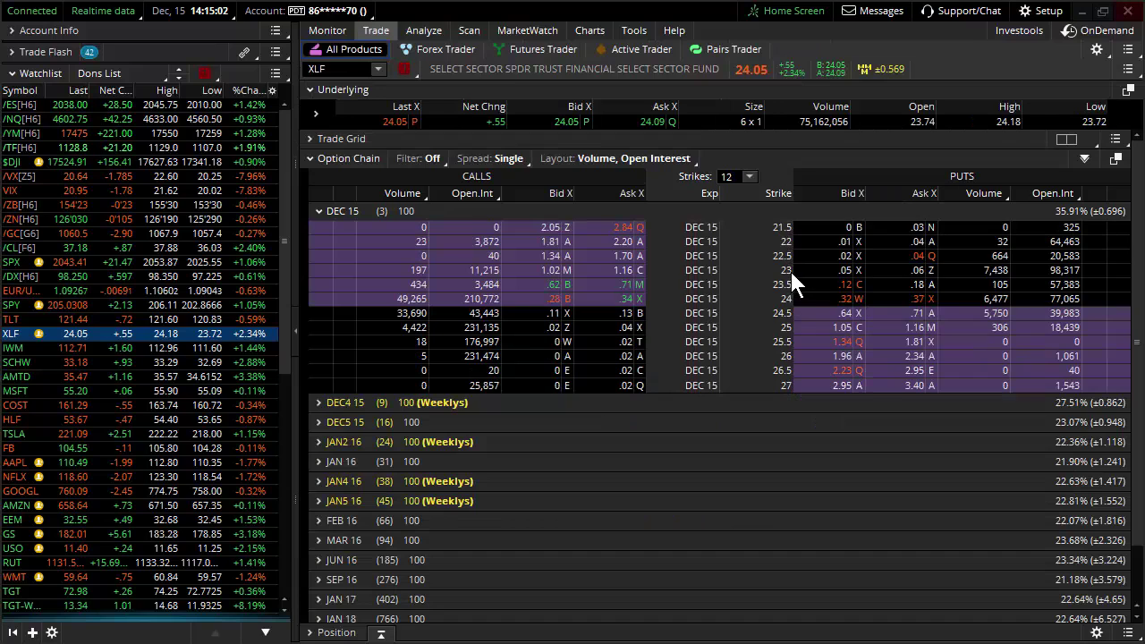
Collapse XLF's DEC 15 strikes and expand Today's Options Statistics.
{"action": "left_click", "coordinate": [337, 212]}
{"action": "left_click", "coordinate": [349, 433]}
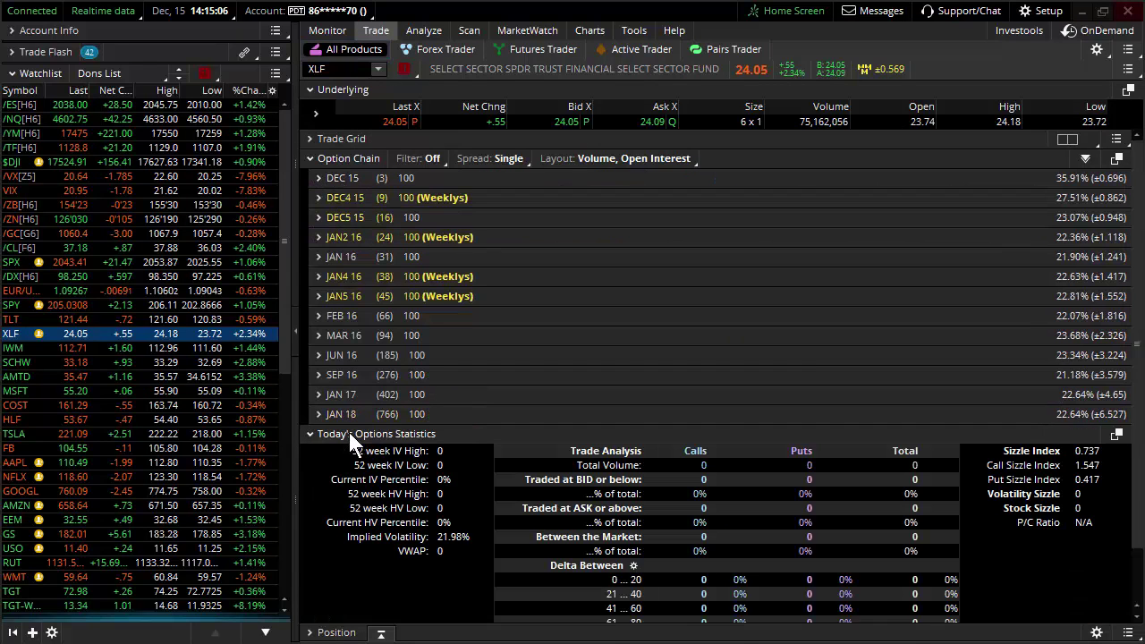
{"action": "scroll", "coordinate": [529, 450], "scroll_direction": "down", "scroll_amount": 3}
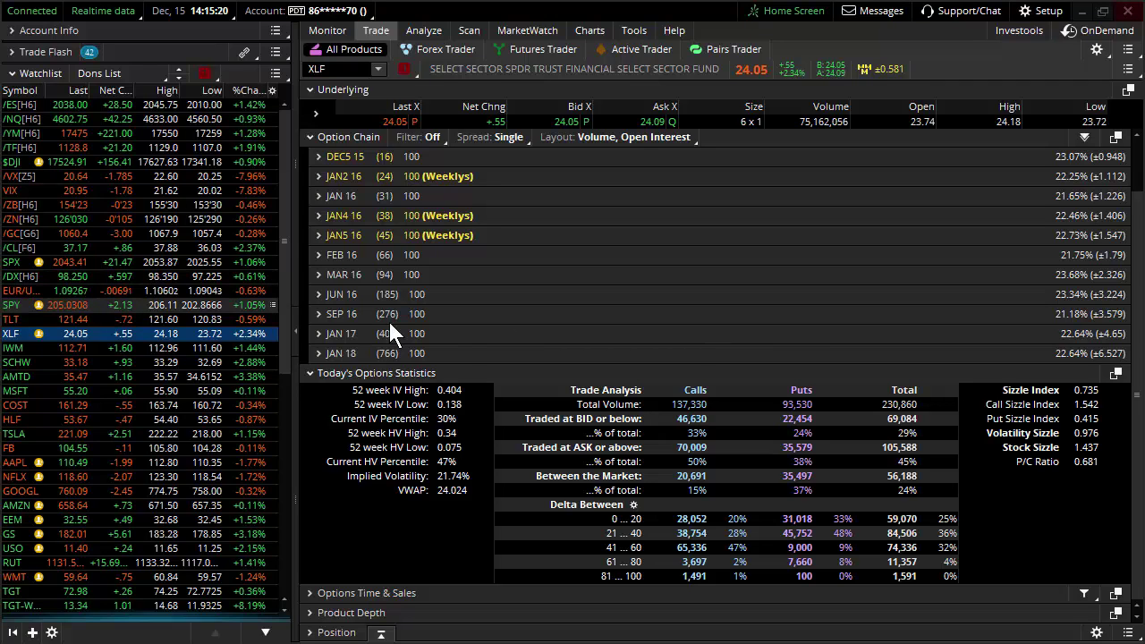
Switch the chain to SPY and collapse its DEC 15 strikes.
{"action": "key", "text": "Up"}
{"action": "key", "text": "Up"}
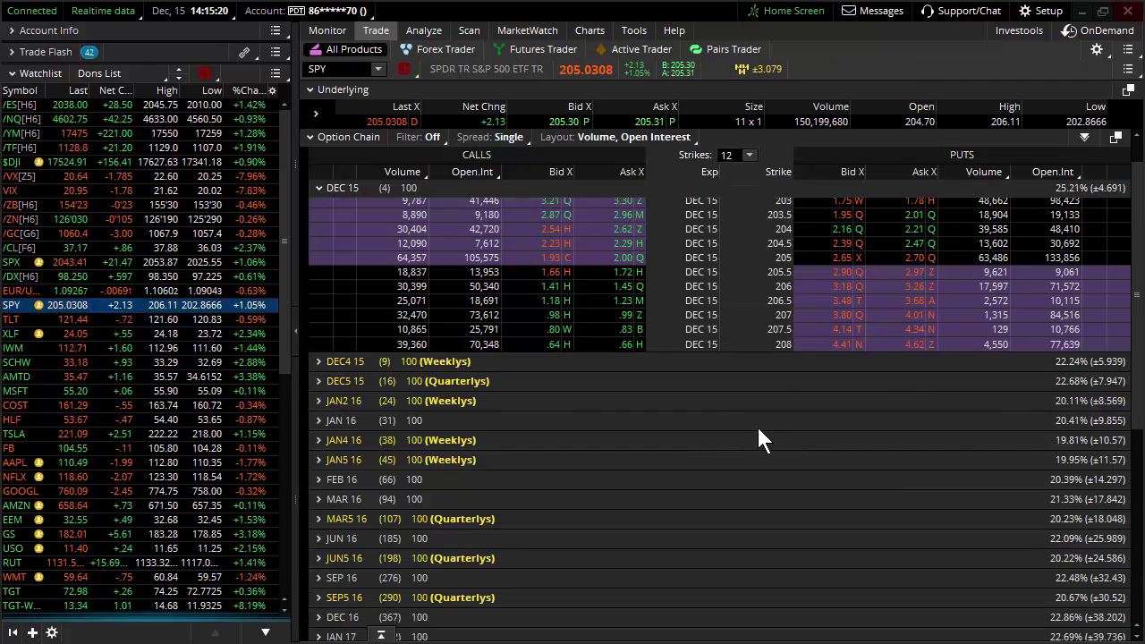
{"action": "left_click", "coordinate": [346, 190]}
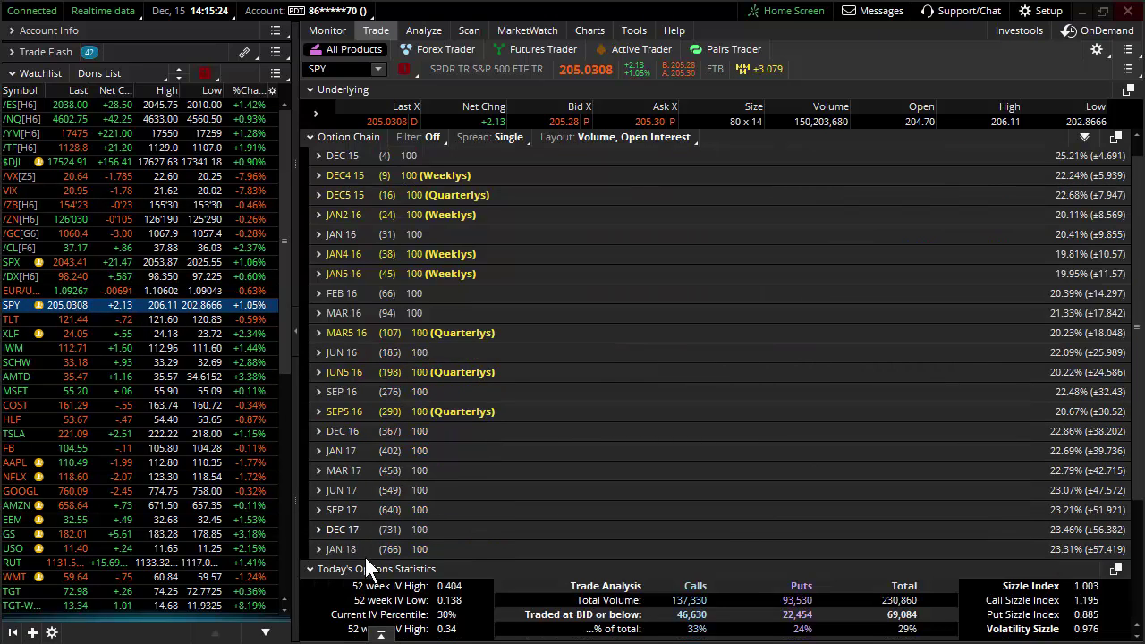
{"action": "scroll", "coordinate": [482, 526], "scroll_direction": "down", "scroll_amount": 5}
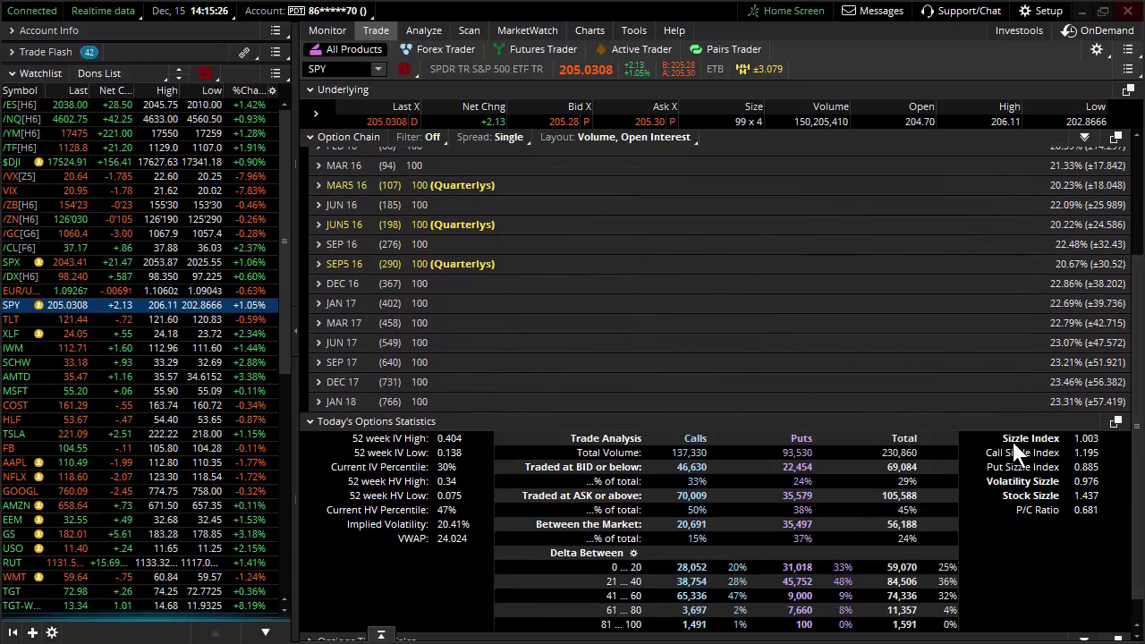
Review SPY's Today's Options Statistics, then fold them away to list all expirations.
{"action": "left_click", "coordinate": [330, 422]}
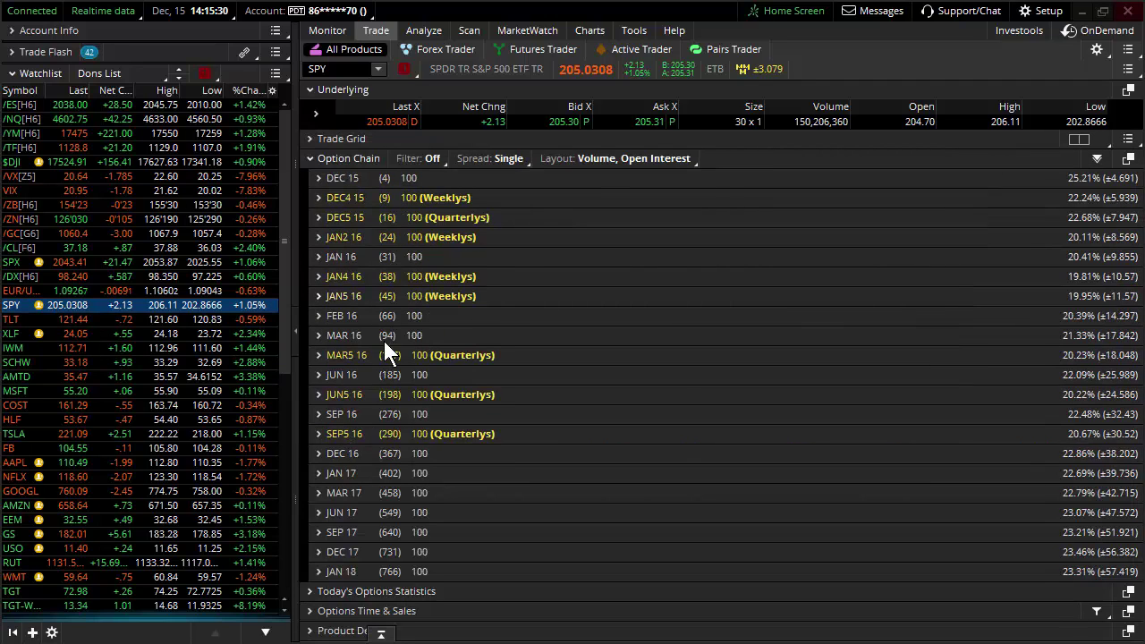
{"action": "left_click", "coordinate": [340, 589]}
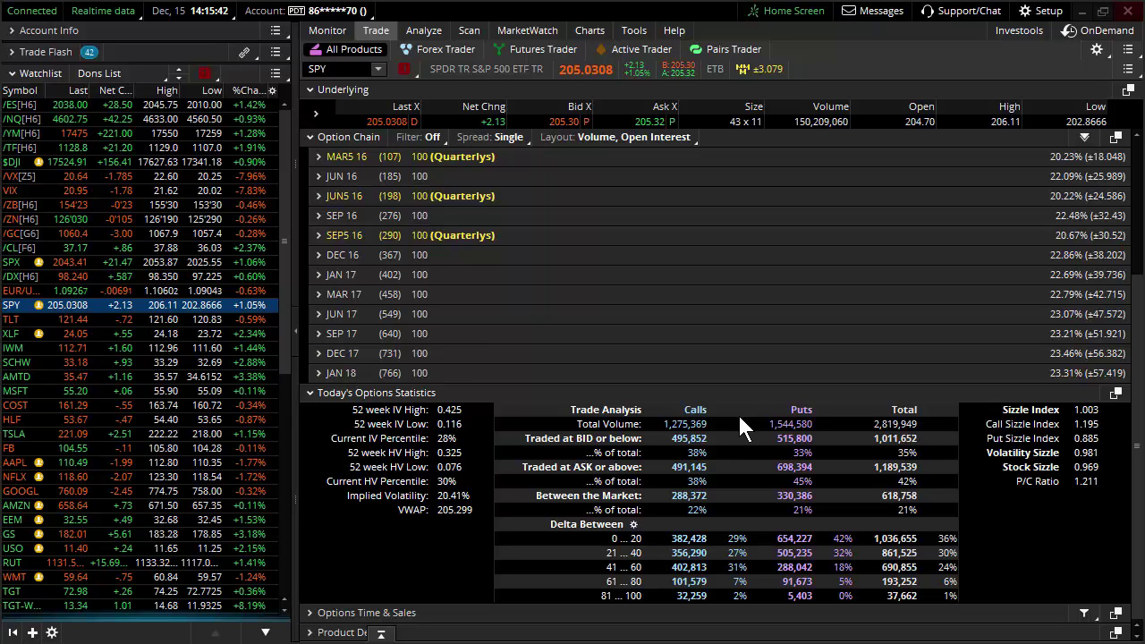
{"action": "left_click", "coordinate": [341, 393]}
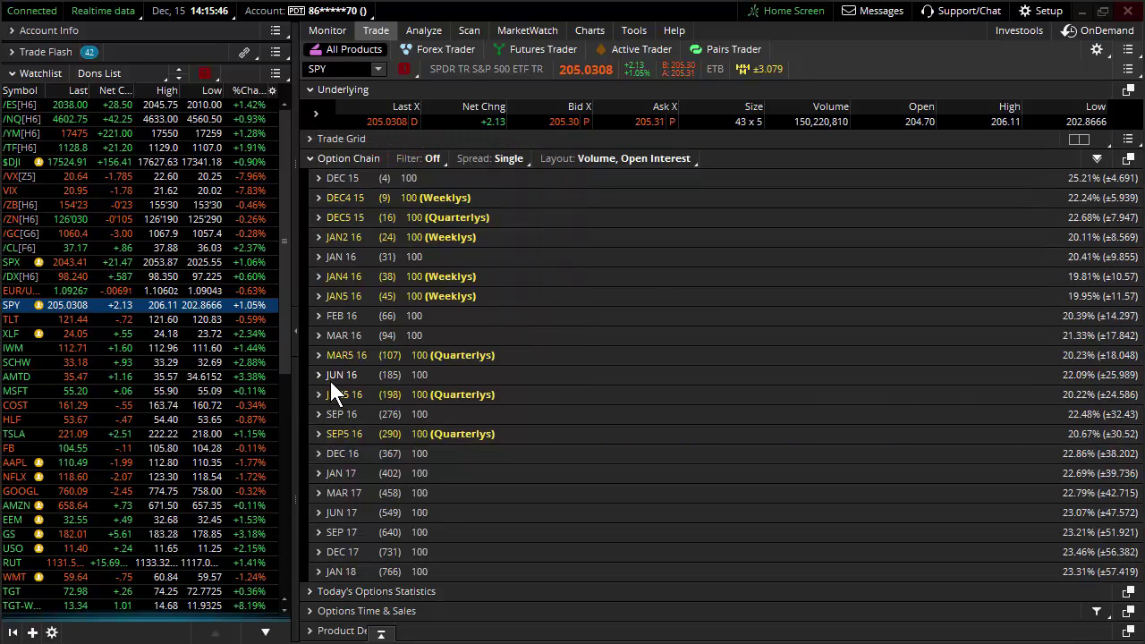